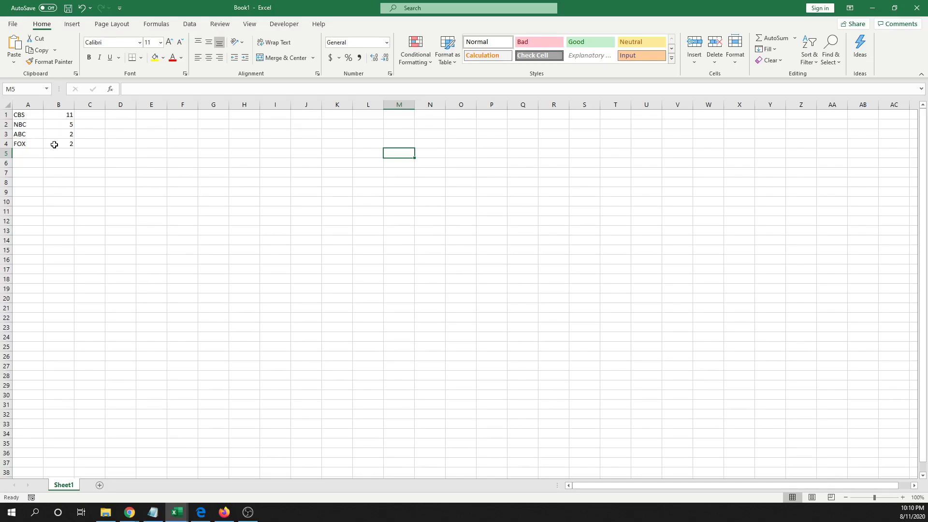
click(36, 118)
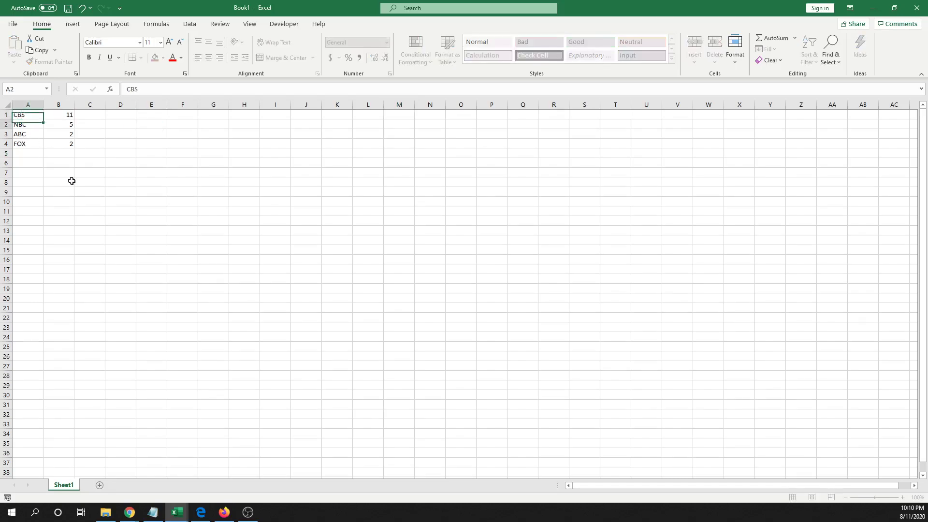
key(Tab)
key(Down)
key(Left)
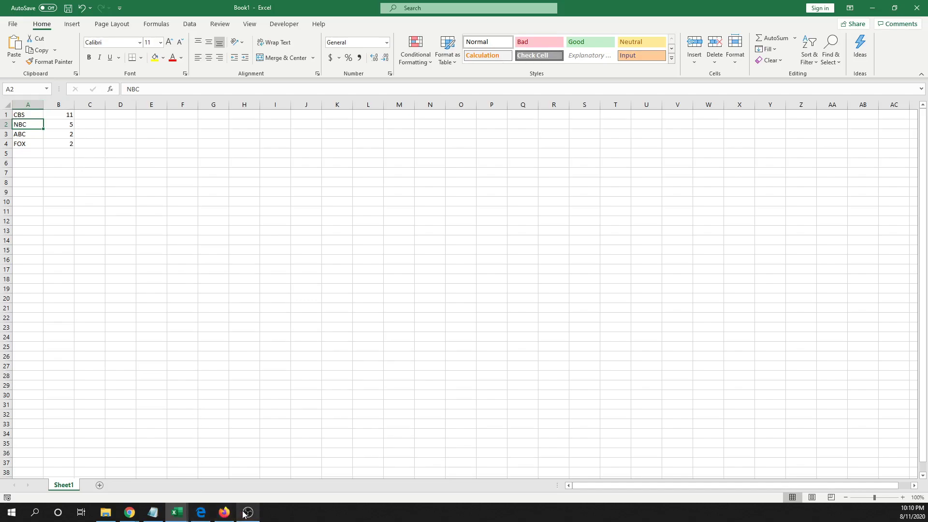
- Switch to Firefox to read the Pie Charts slide and return to the Book1 workbook in Excel
click(223, 515)
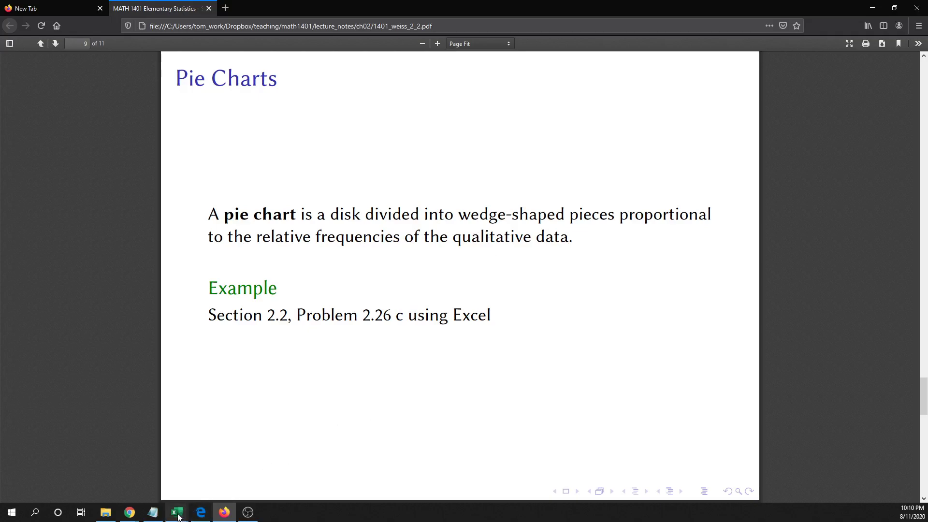
mouse_move(179, 516)
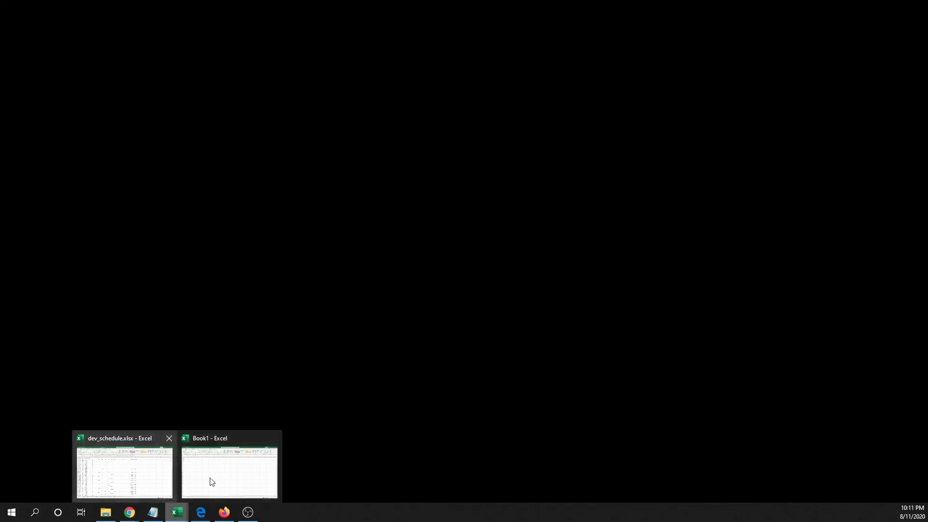
click(199, 481)
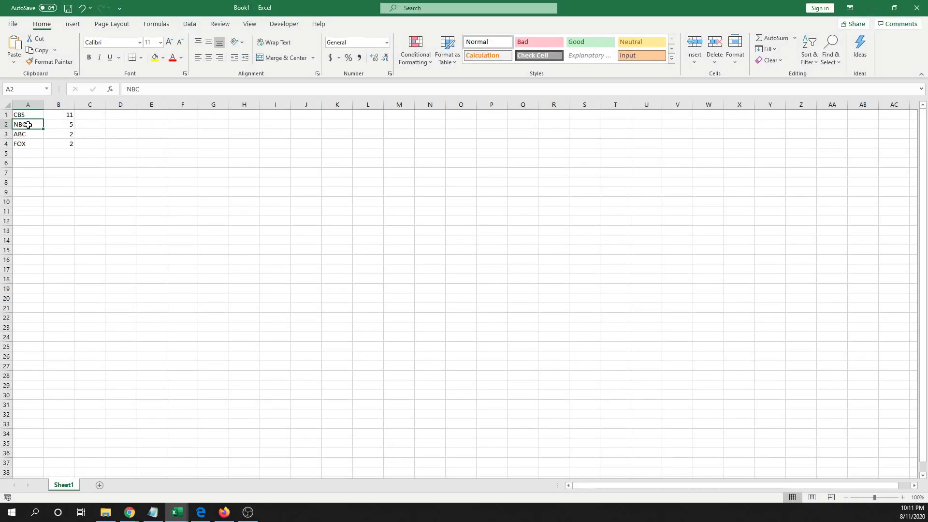
- Insert a basic 2-D pie chart from A1:B4 and enlarge it so its upper-left corner reaches about cell F3
drag(23, 115, 48, 143)
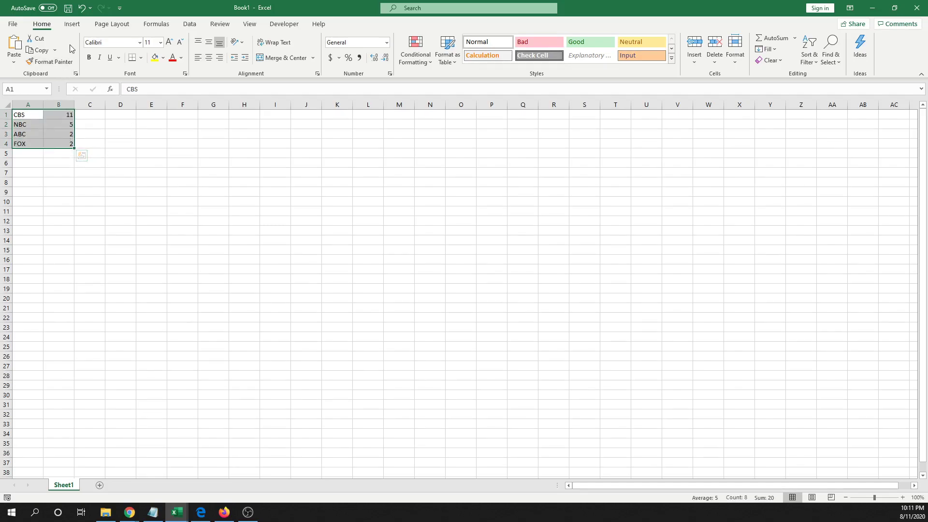
click(72, 26)
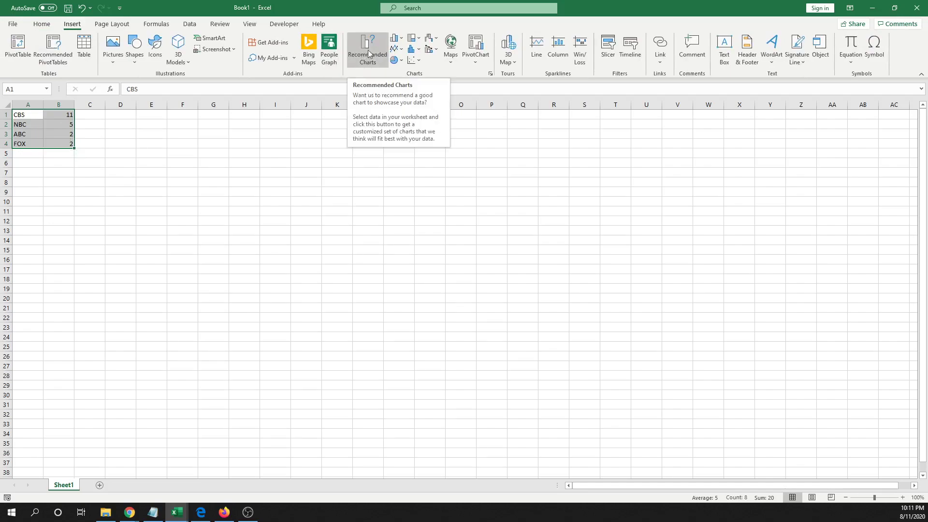
click(401, 62)
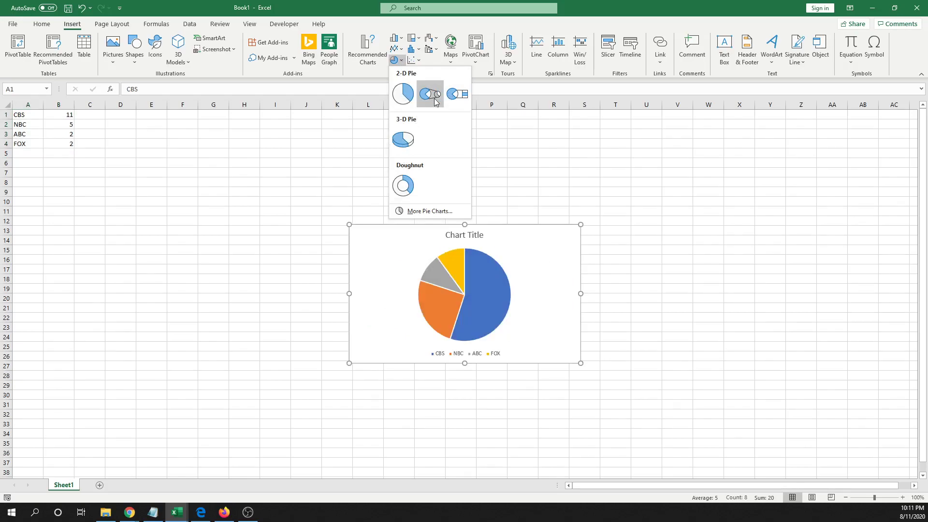
click(404, 97)
drag(348, 224, 185, 130)
click(667, 220)
- Inspect the values and percentages of the individual network slices in the pie chart
mouse_move(410, 234)
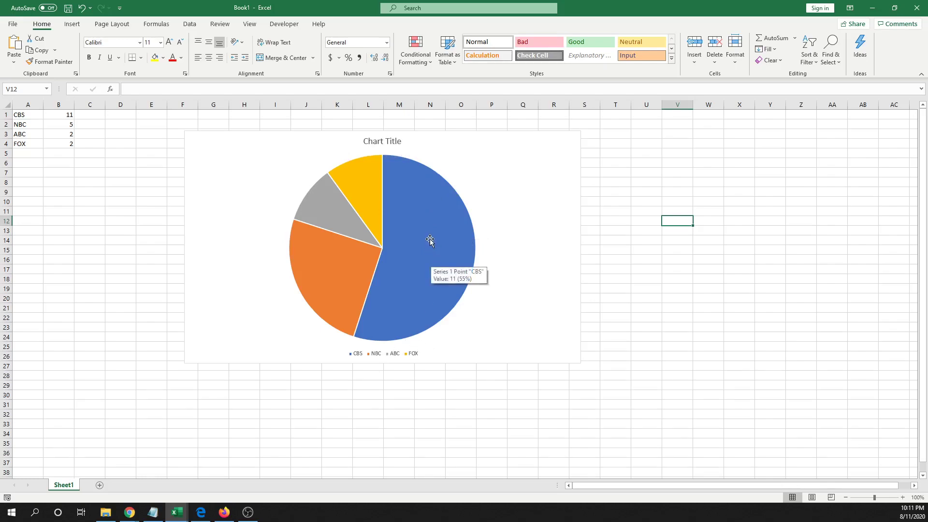
mouse_move(443, 228)
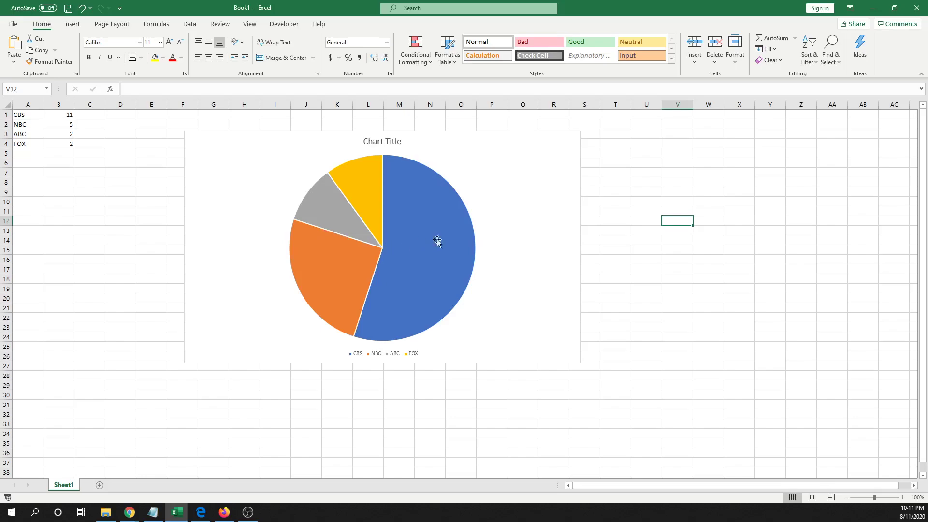
mouse_move(429, 264)
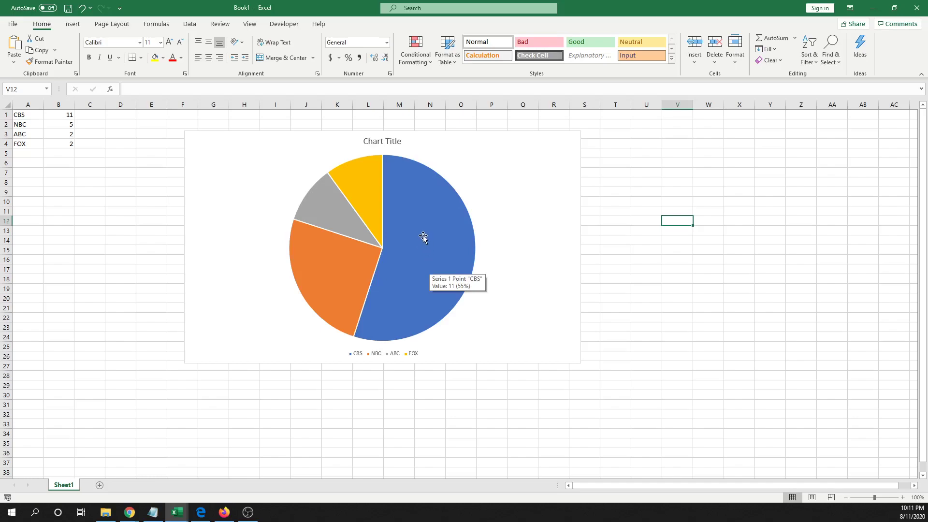
mouse_move(430, 245)
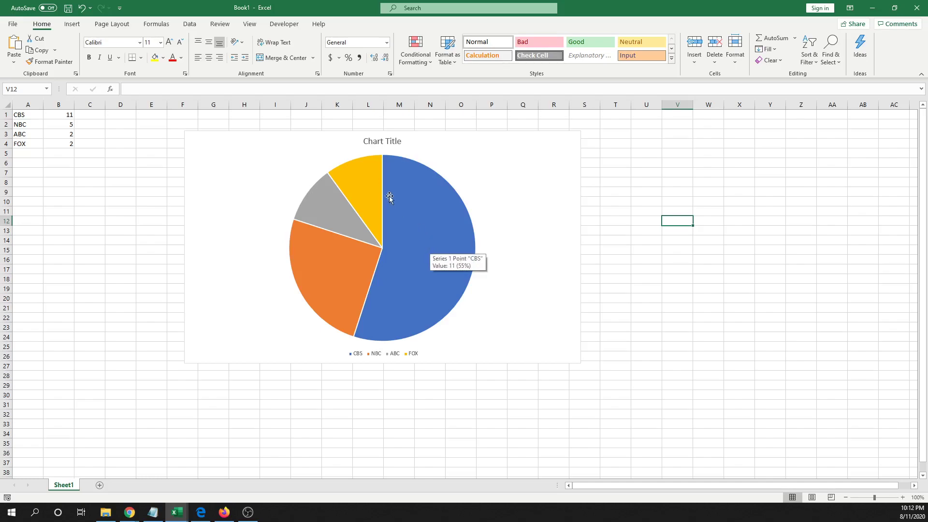
mouse_move(367, 182)
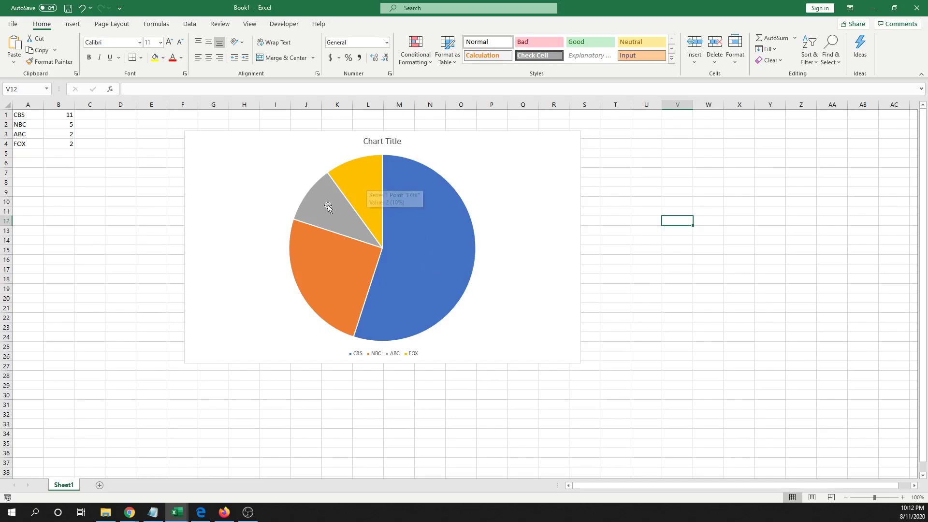
mouse_move(328, 207)
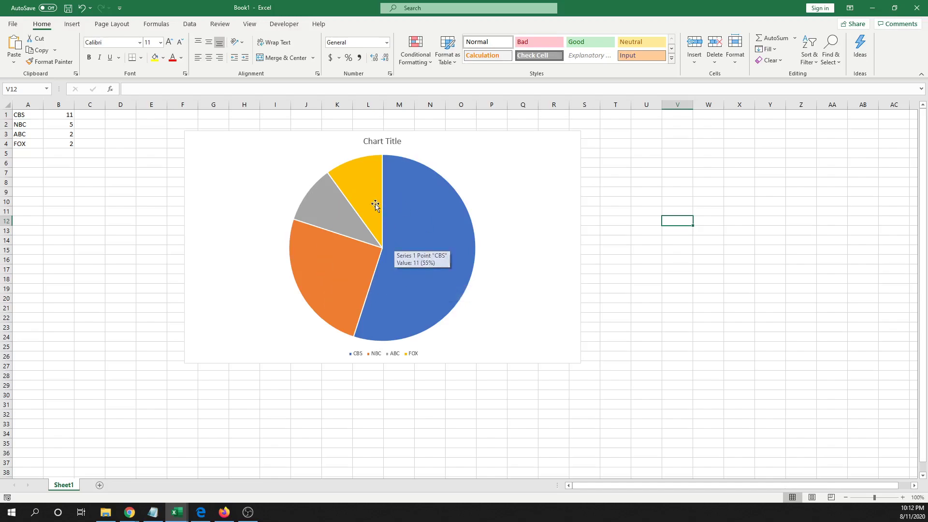
mouse_move(391, 209)
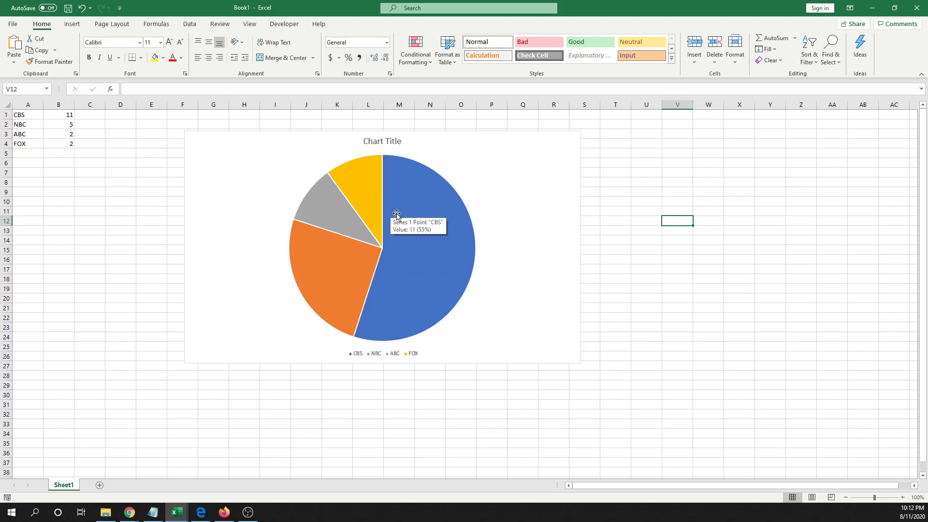
- Move the pie chart down and to the left so its upper-left corner sits at about cell D9
click(492, 169)
drag(493, 169, 439, 225)
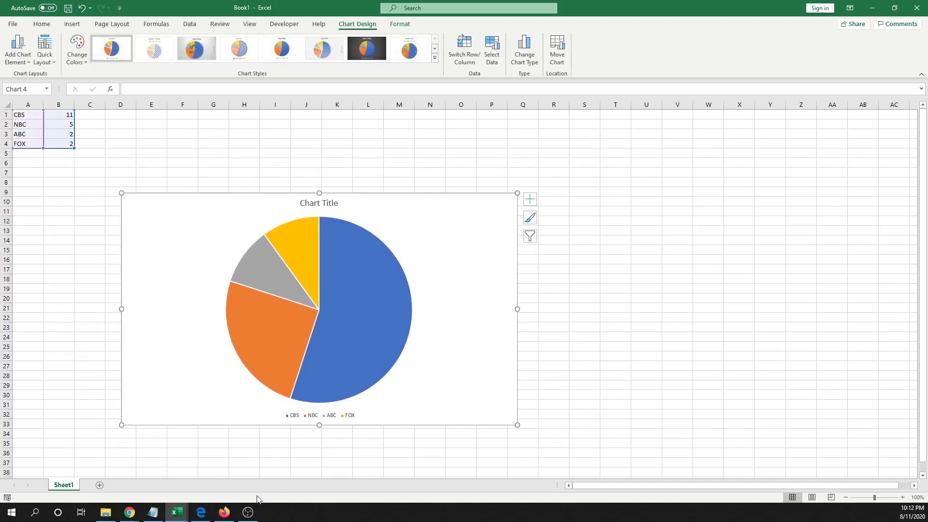
- Switch to Firefox to read the Bar Charts slide on page 10 and return to the Book1 workbook in Excel
click(223, 511)
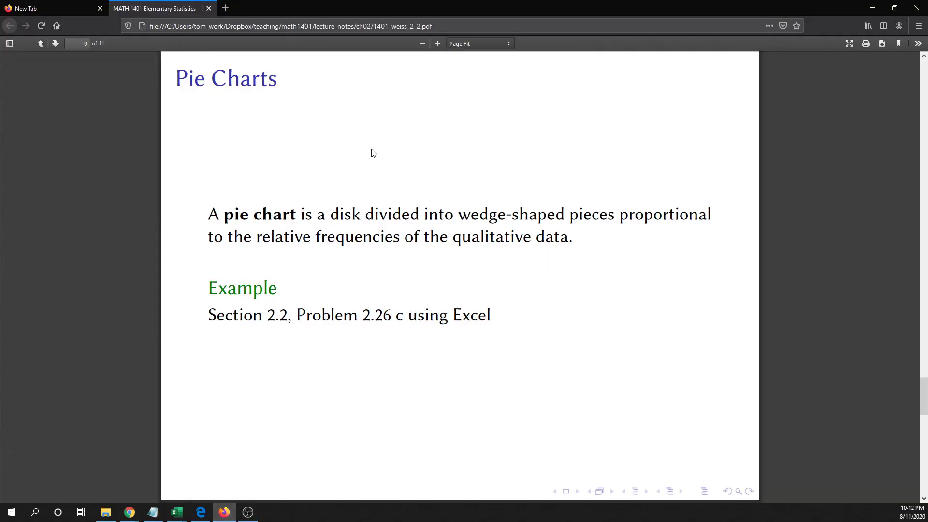
key(Page_Down)
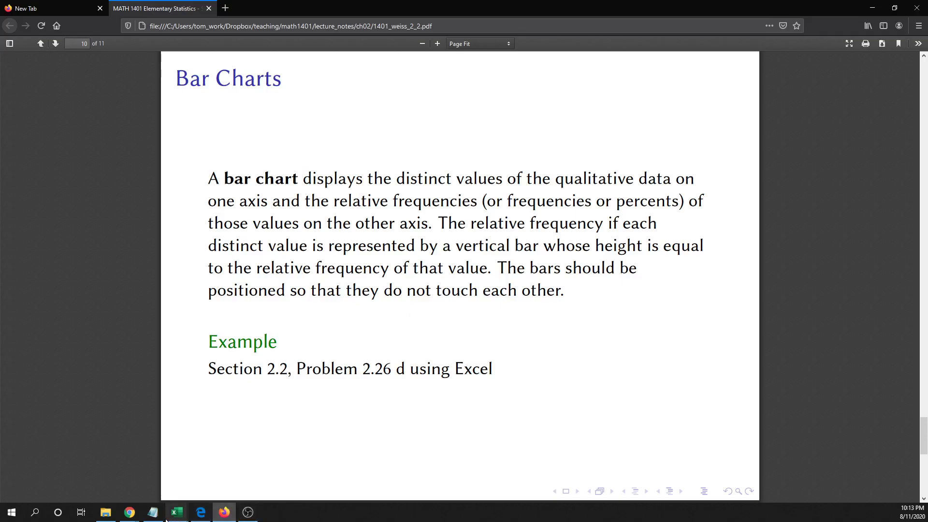
mouse_move(176, 517)
click(214, 478)
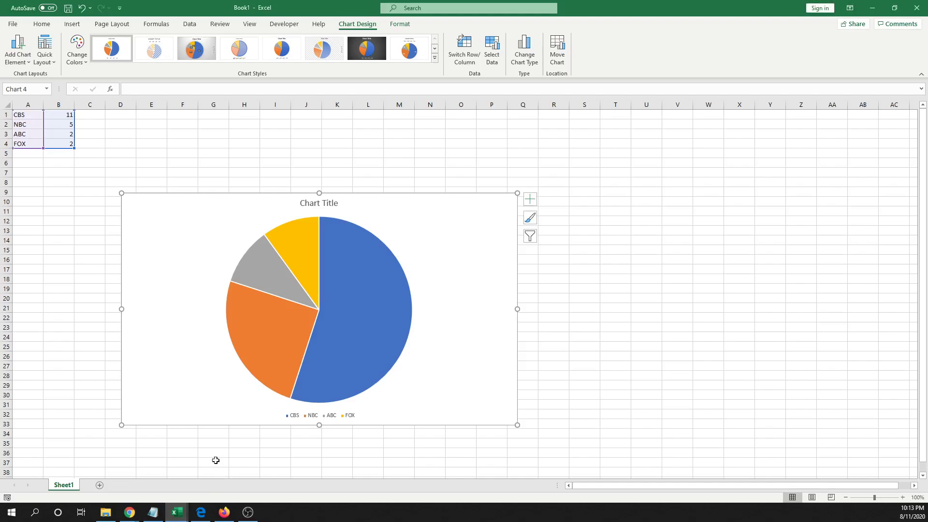
- Cut the pie chart from the worksheet
click(208, 143)
right_click(417, 215)
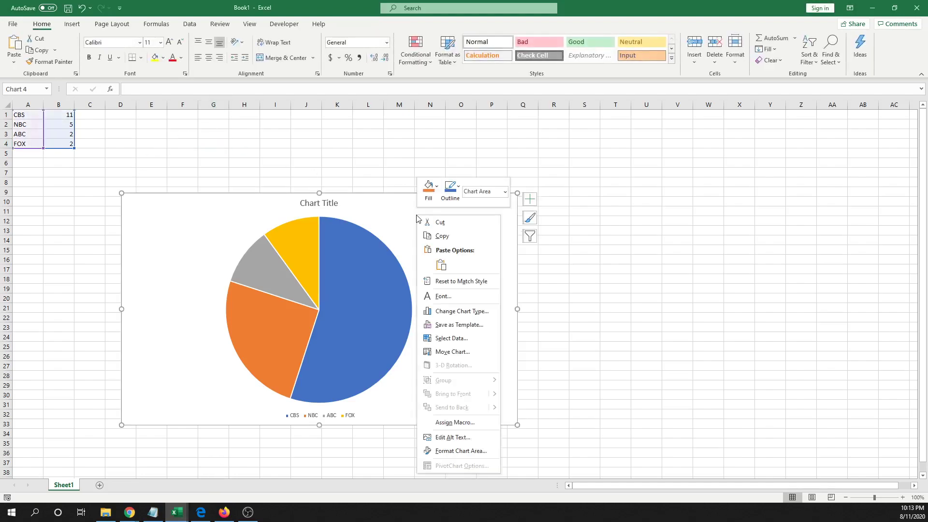
click(426, 223)
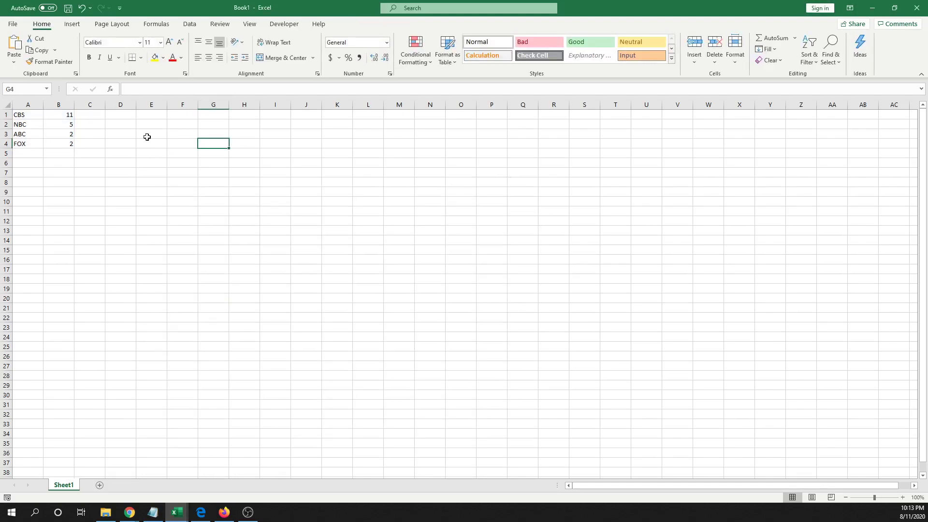
- Insert a 2-D clustered column chart from A1:B4 and move its upper-left corner to about cell I10
click(71, 25)
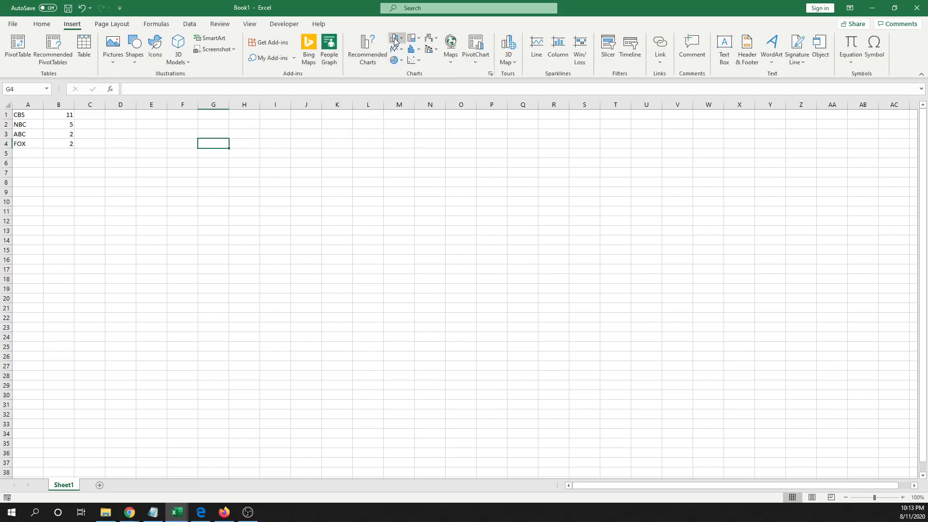
click(397, 39)
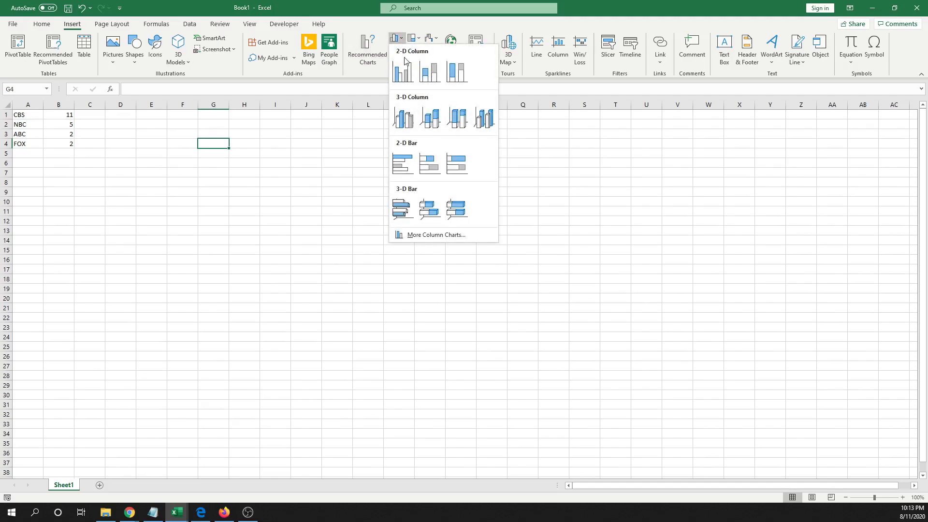
click(155, 169)
drag(18, 115, 60, 145)
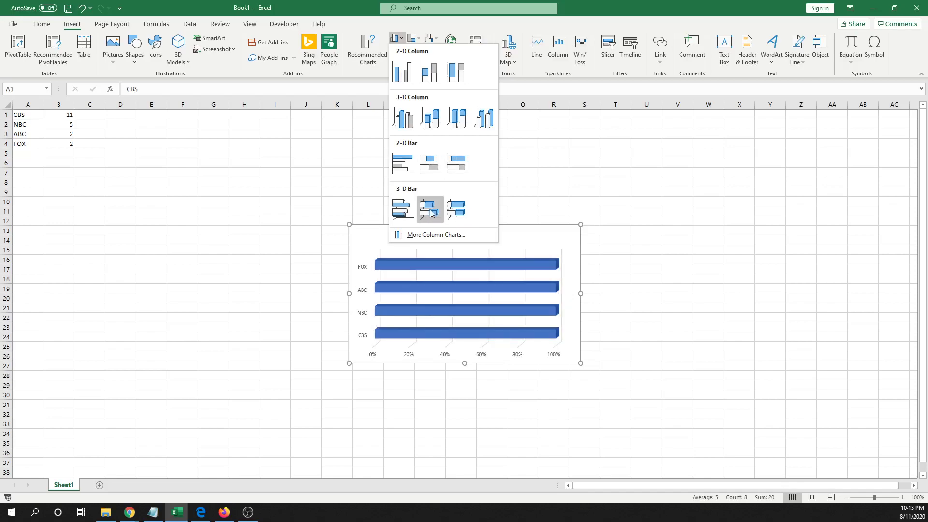
click(405, 77)
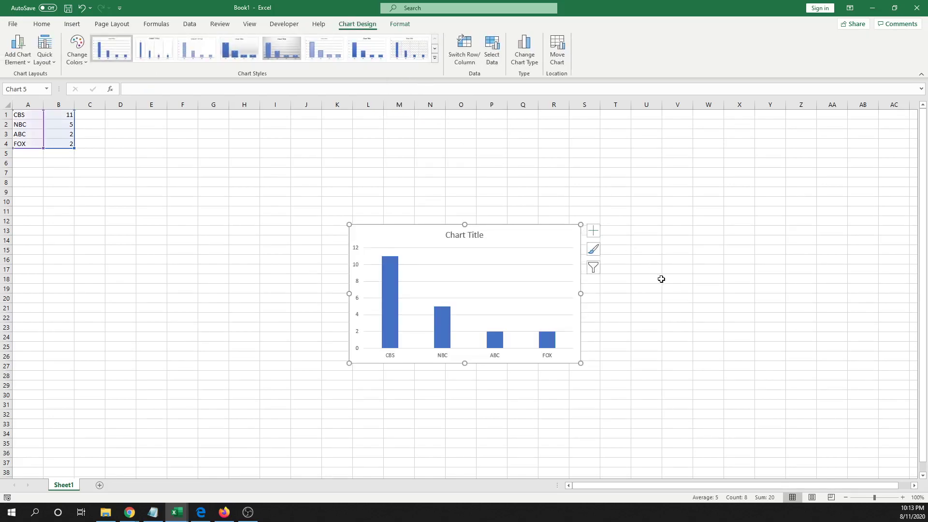
drag(526, 234, 459, 209)
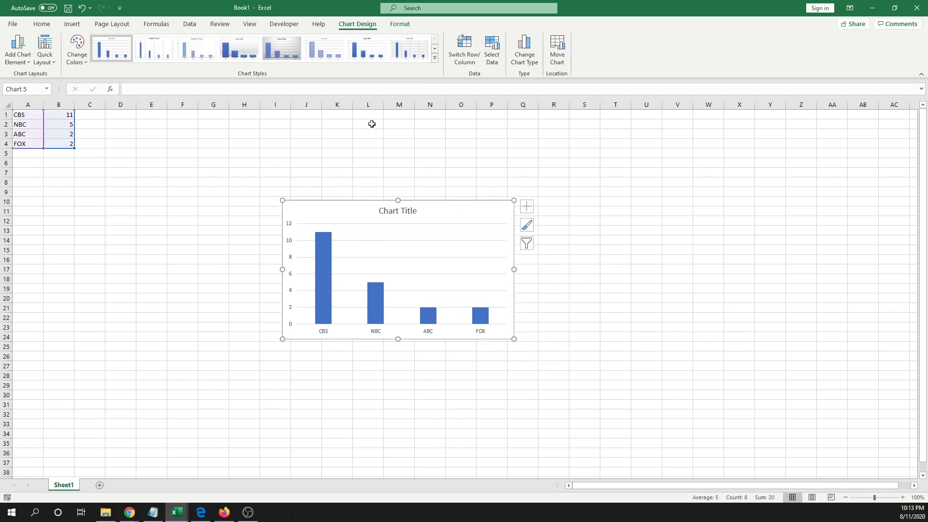
- Apply the gray gradient style with data labels to the column chart and move its upper-left corner to about cell G5
click(277, 45)
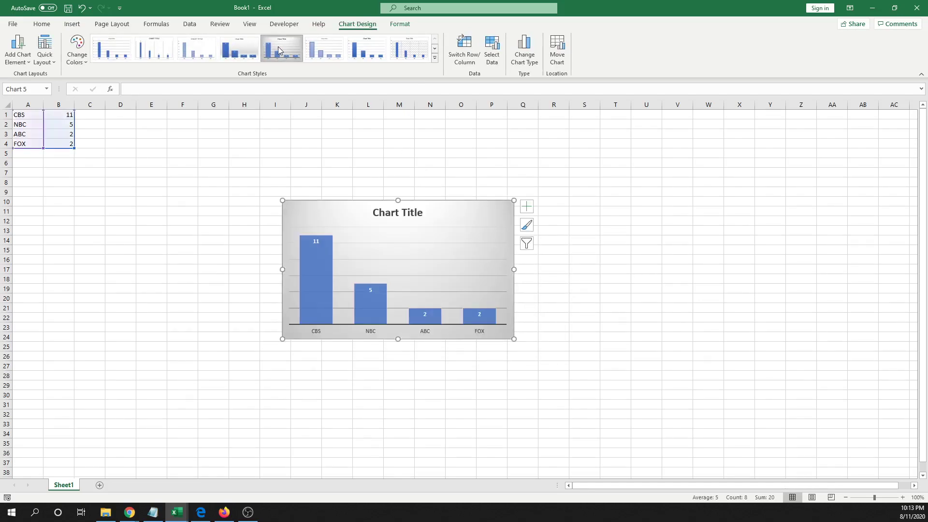
click(475, 158)
drag(452, 209, 373, 164)
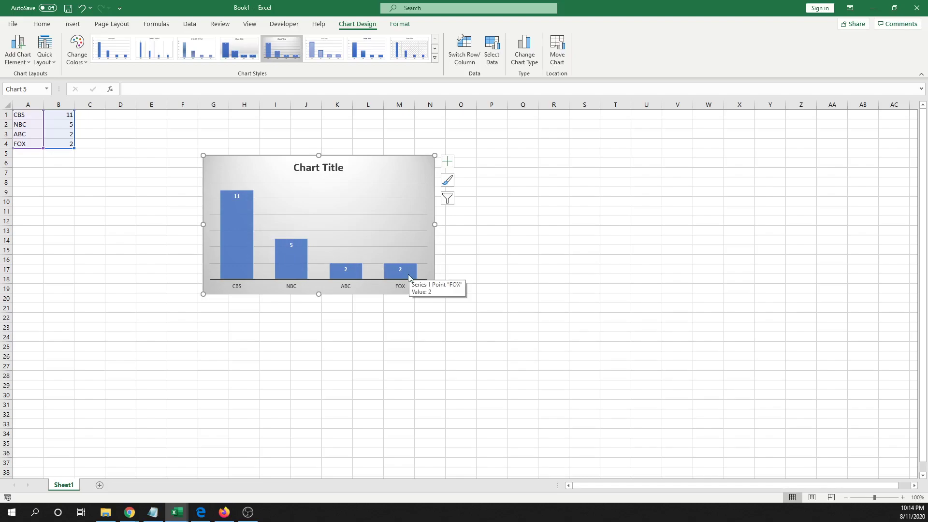
click(393, 326)
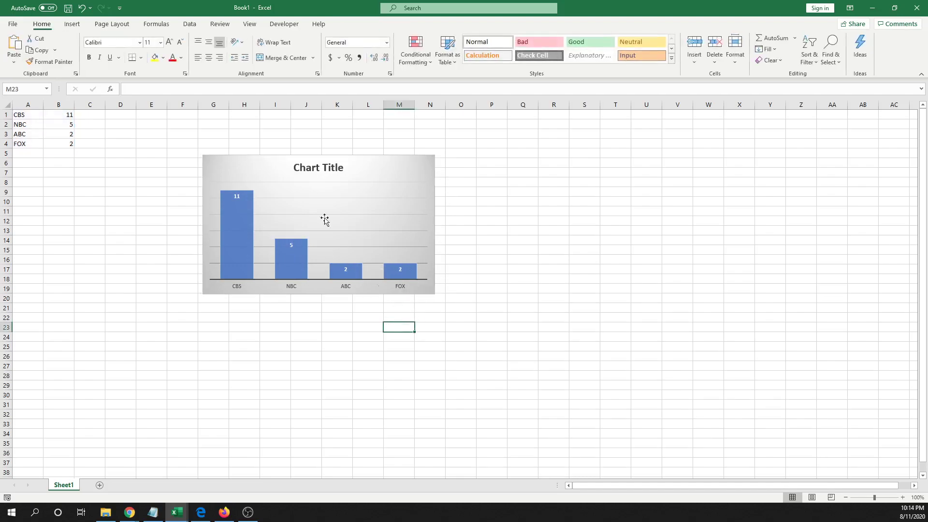
- Switch the column chart to the first, plain white chart style
click(319, 184)
click(114, 45)
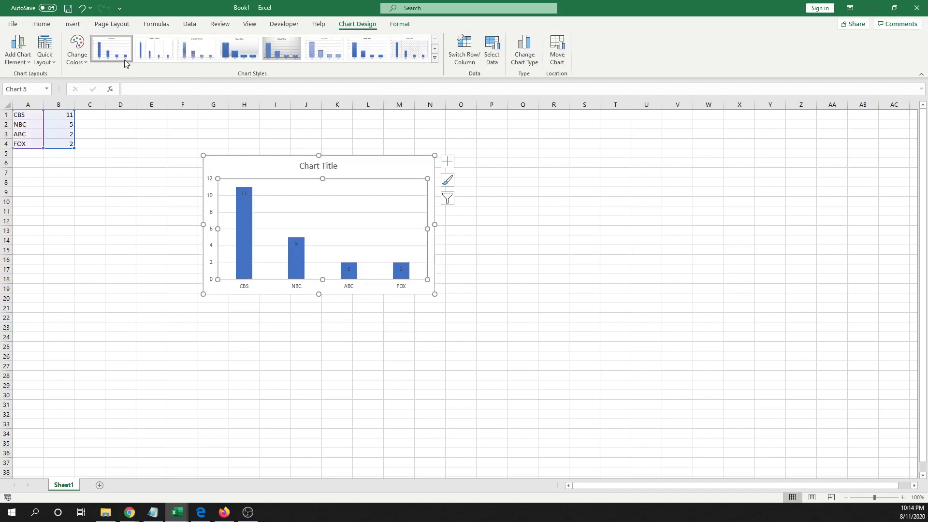